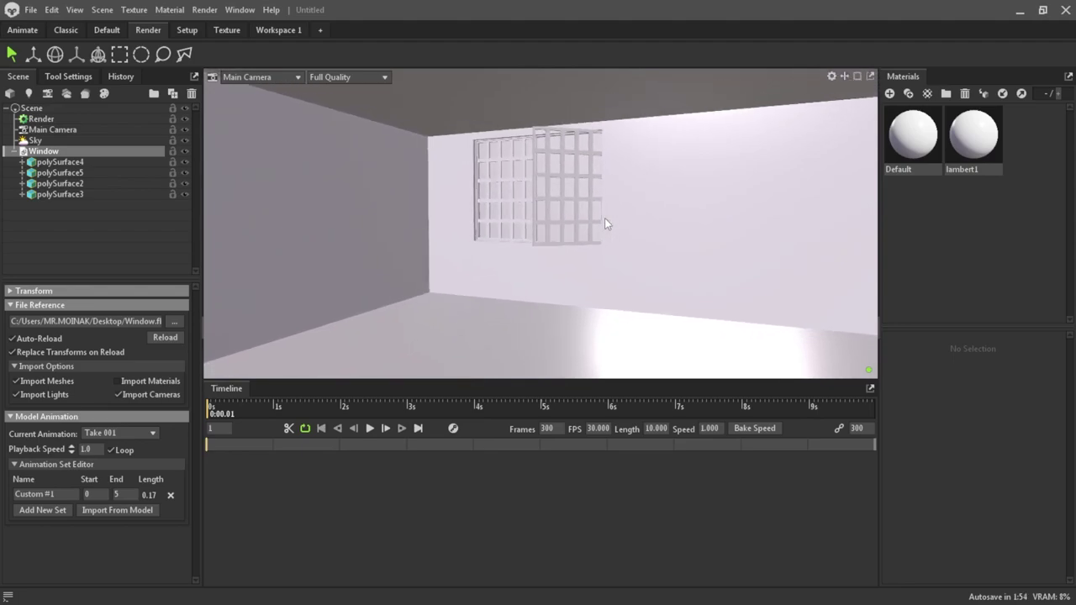
- Set the Default material's albedo color to a dark reddish brown
left_click_drag(605, 215, 568, 217)
left_click_drag(418, 261, 669, 310)
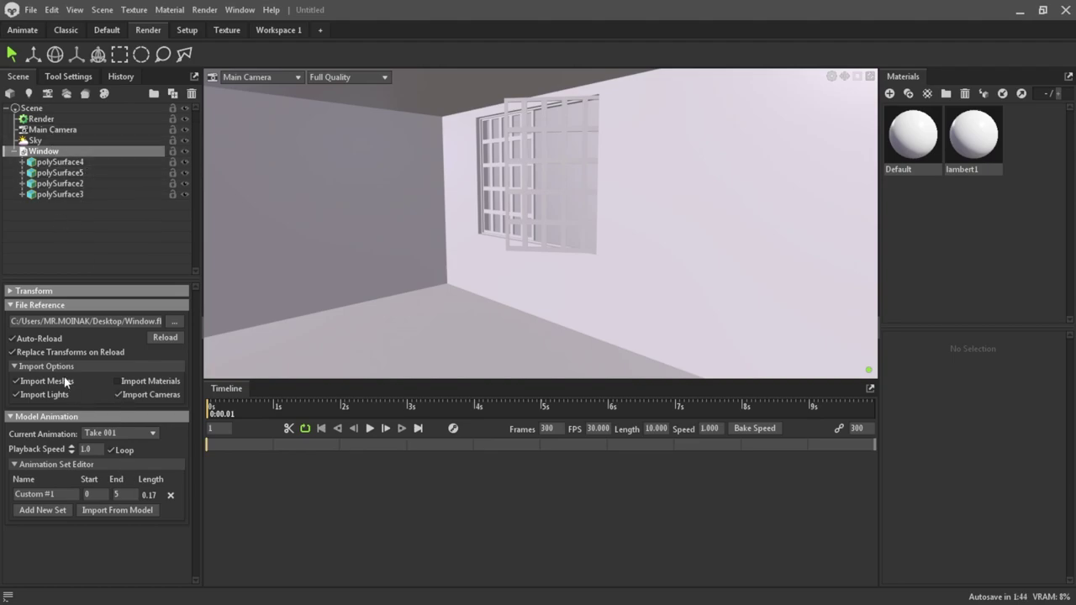
left_click(35, 141)
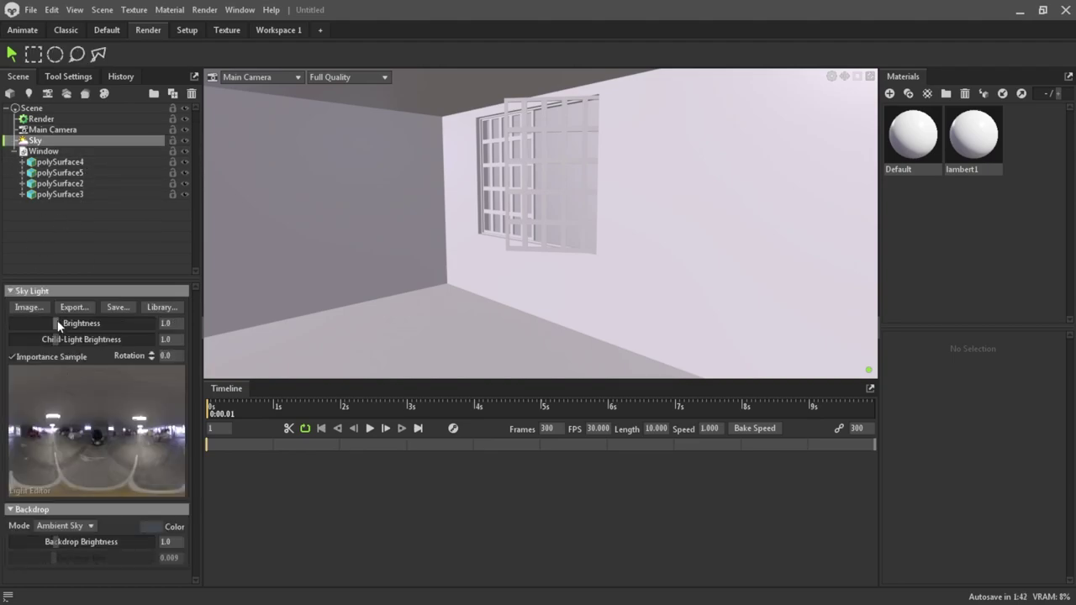
left_click(933, 167)
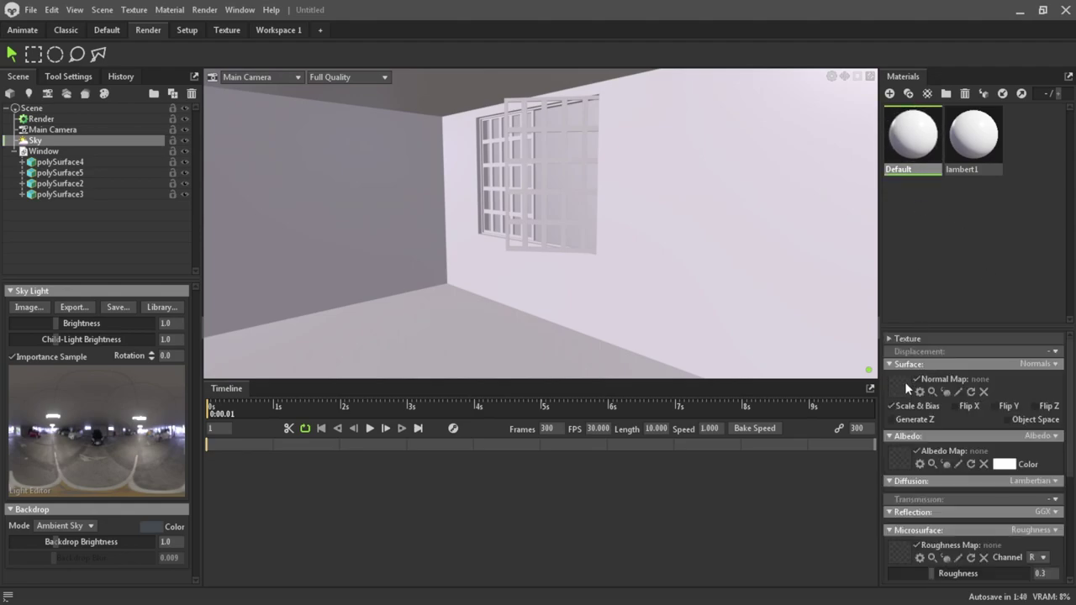
left_click(1006, 466)
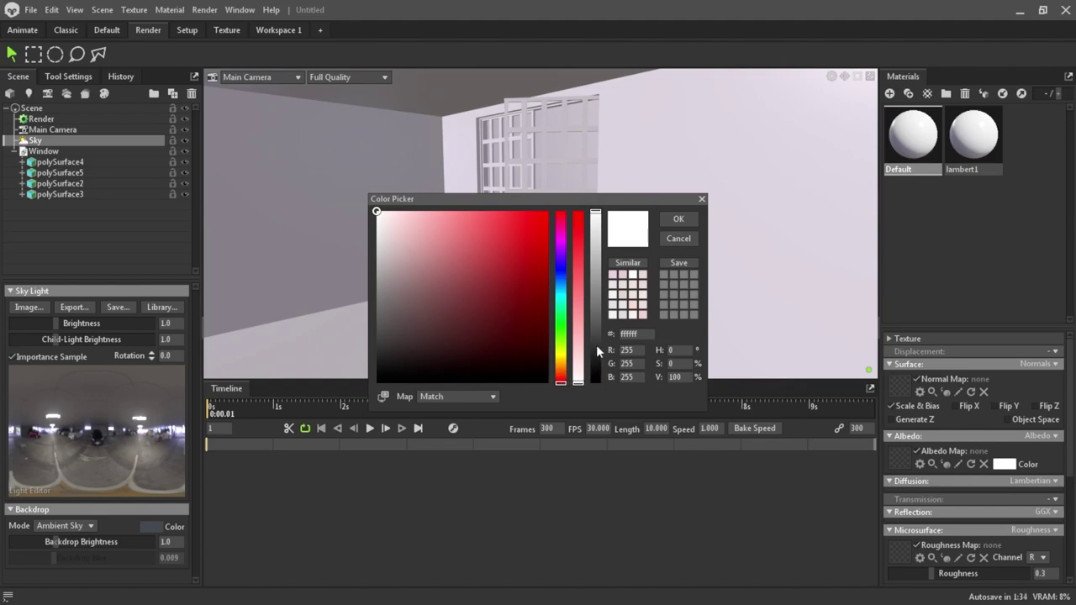
left_click(531, 350)
left_click_drag(562, 380, 548, 308)
left_click(679, 218)
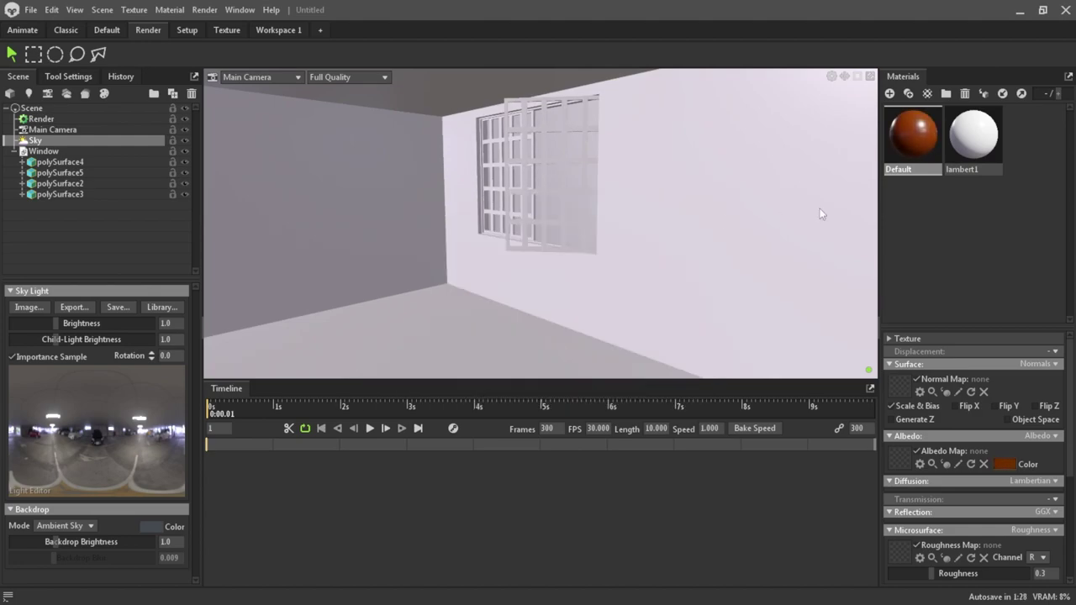
- Set the Default material's roughness to 1.0
scroll(939, 506, "down", 3)
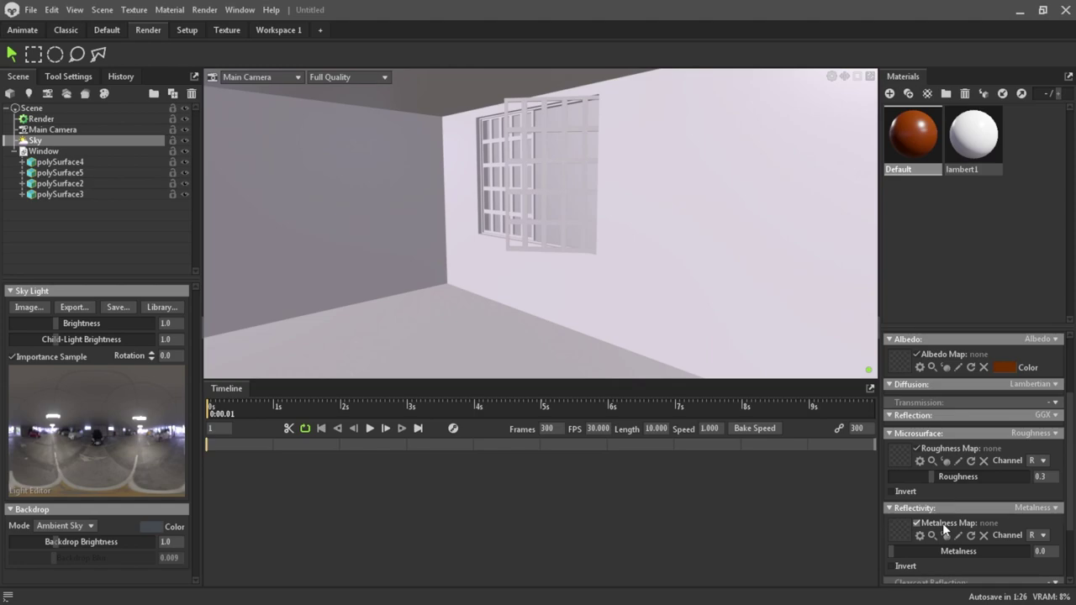
scroll(943, 523, "down", 2)
left_click_drag(928, 443, 1033, 443)
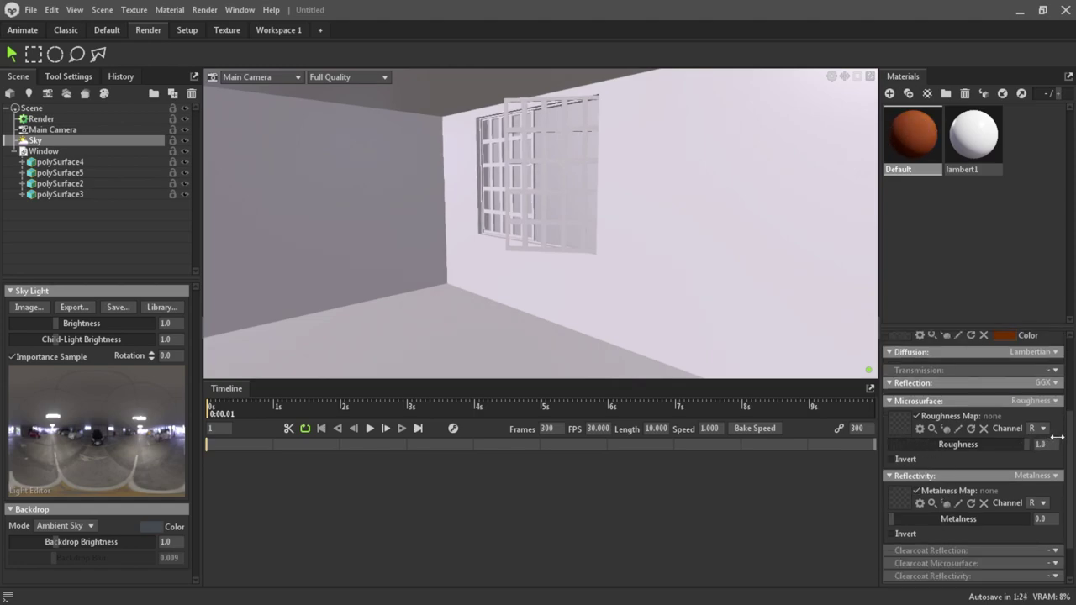
scroll(989, 402, "up", 2)
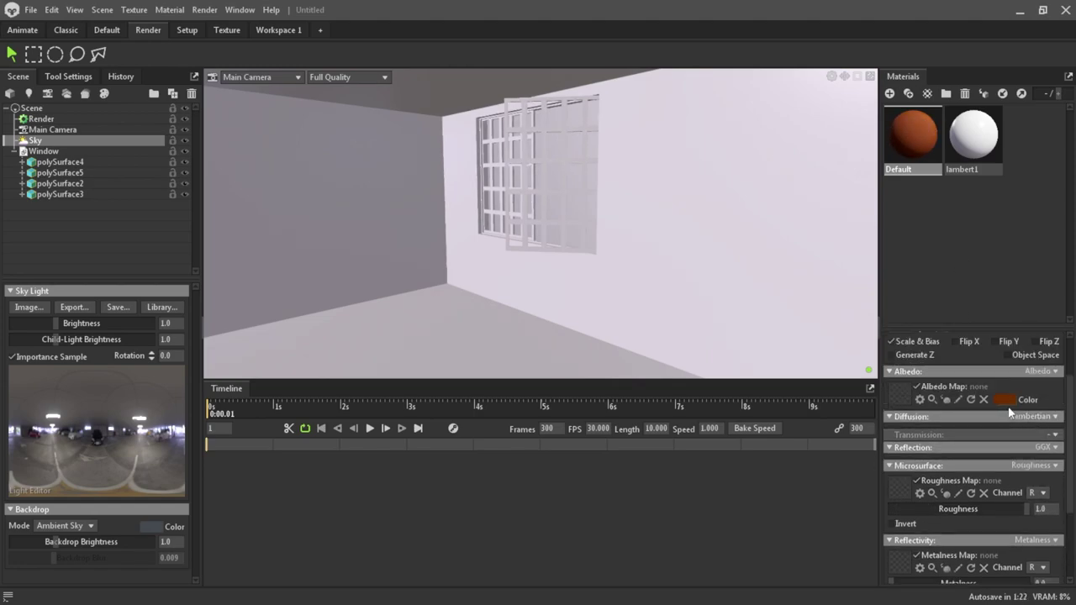
- Apply the brown Default material to both window grilles and the surrounding window frame
left_click_drag(915, 133, 548, 158)
left_click_drag(894, 157, 495, 158)
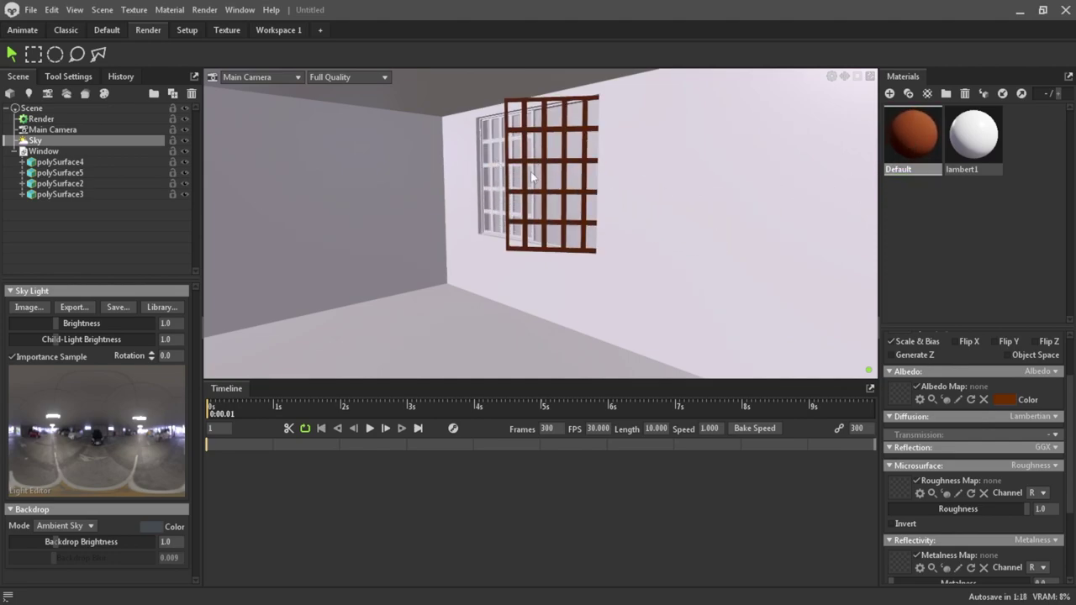
left_click_drag(910, 151, 494, 162)
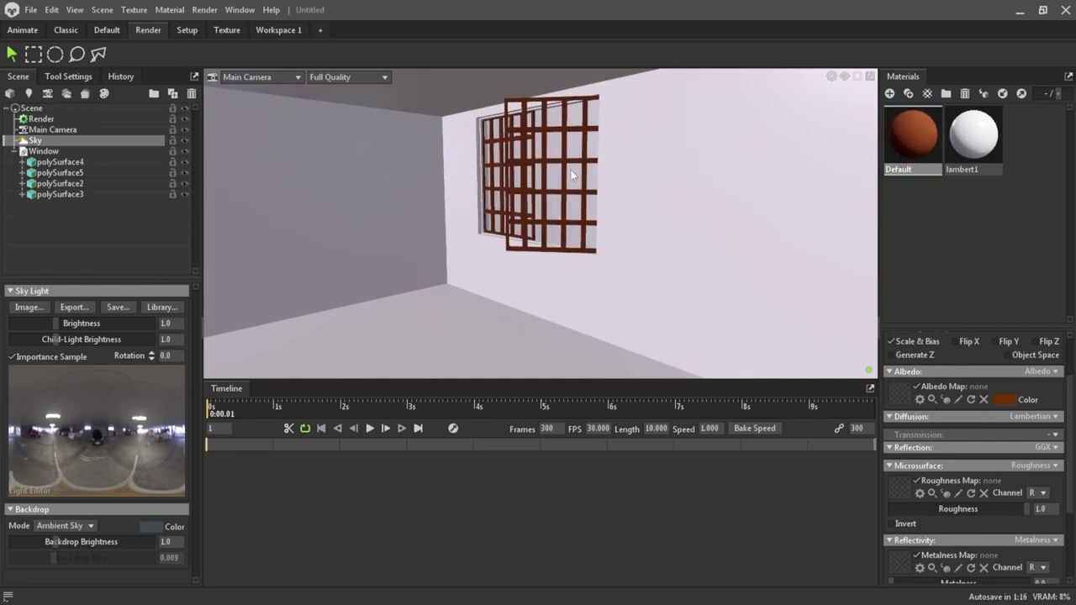
scroll(521, 246, "up", 5)
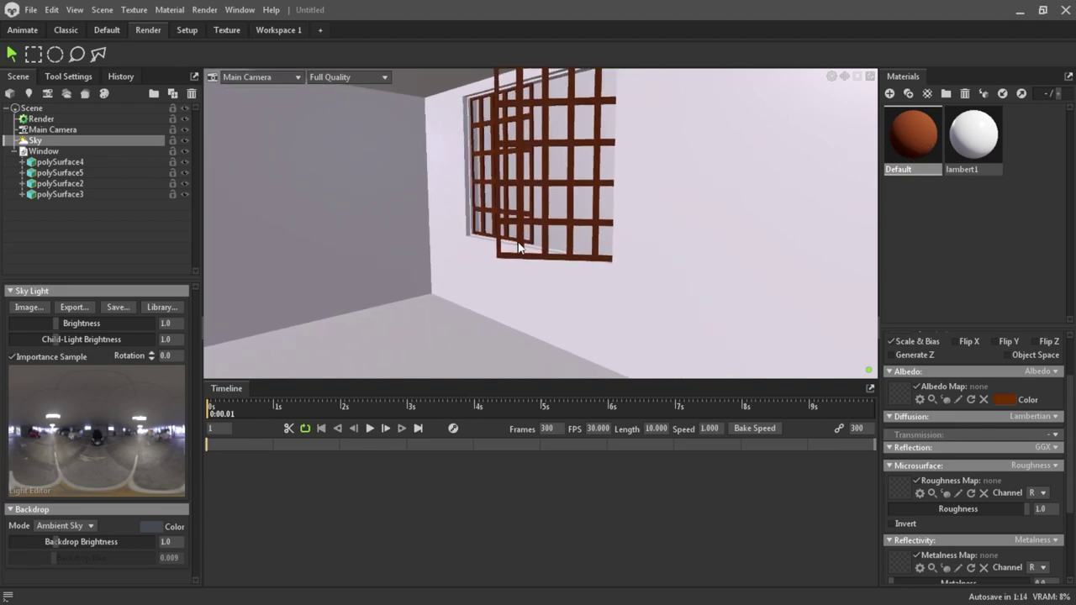
scroll(589, 265, "up", 1)
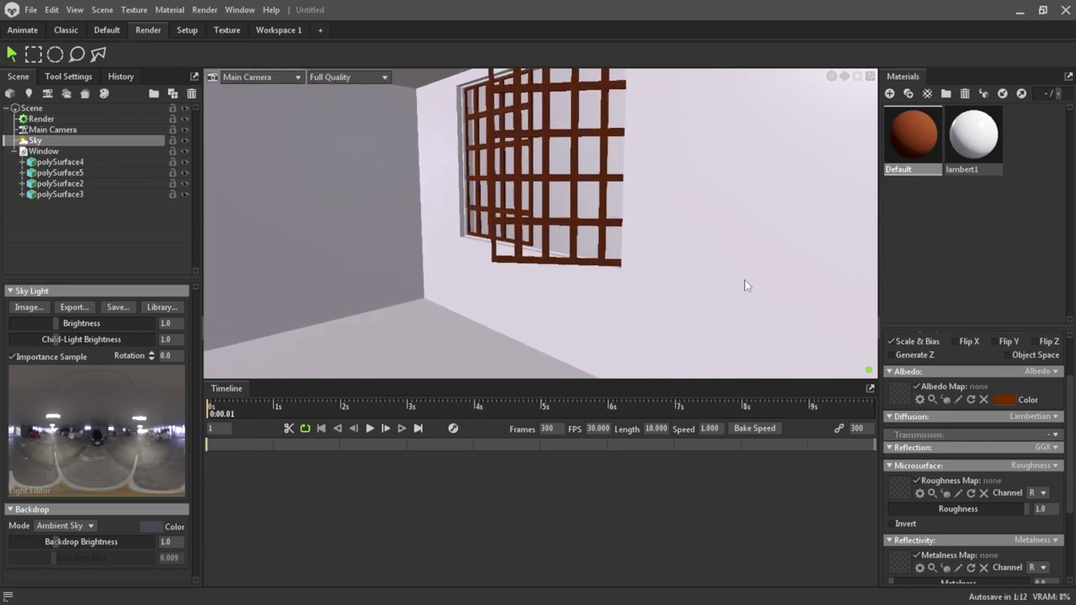
middle_click_drag(534, 251, 460, 245)
left_click_drag(914, 139, 394, 221)
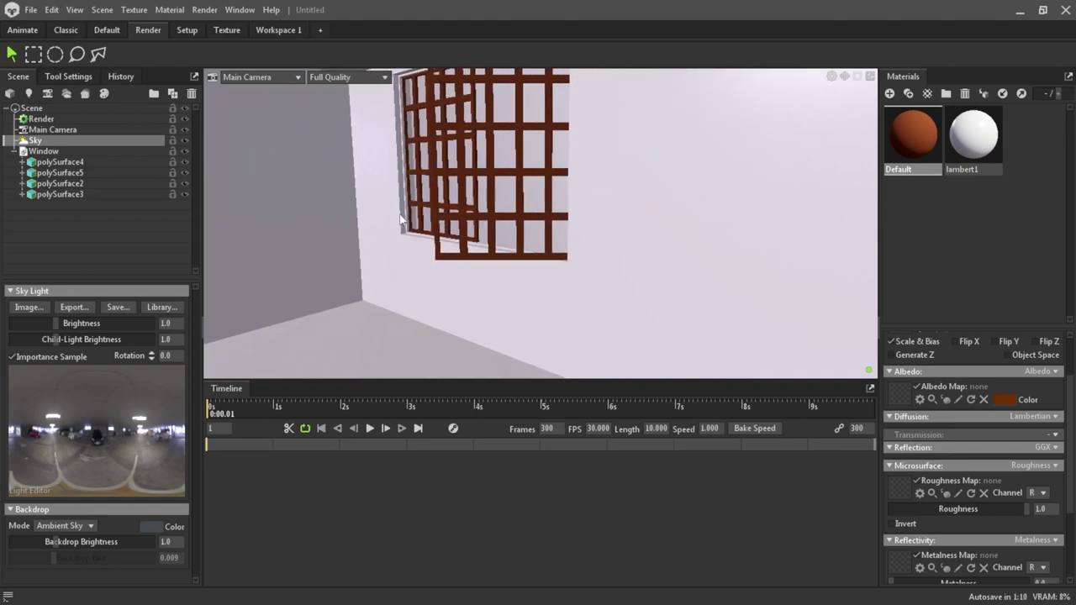
left_click_drag(496, 206, 632, 253)
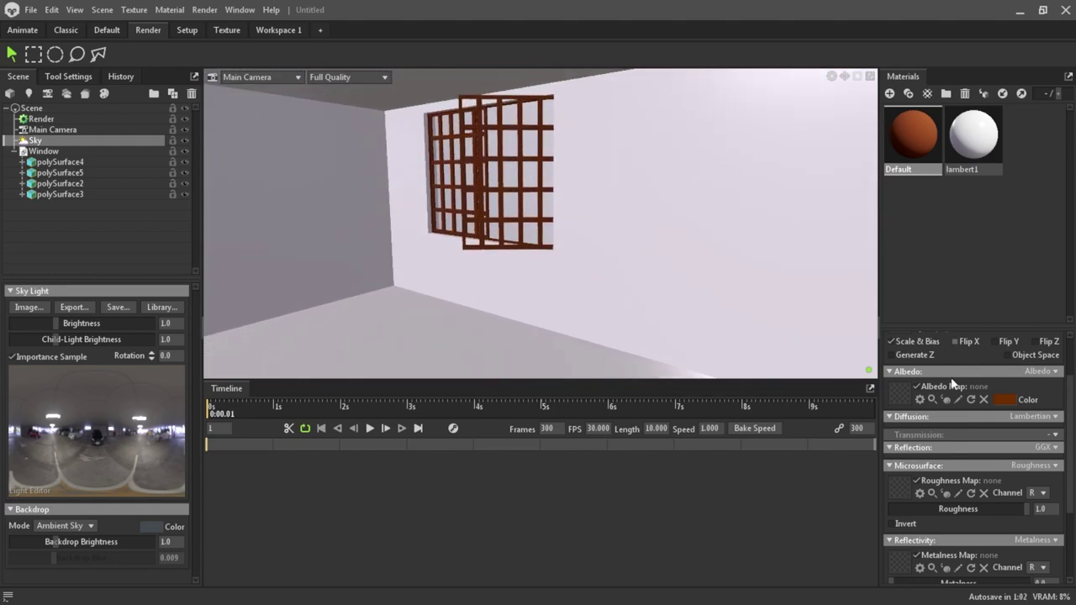
- Set the albedo color of the lambert1 wall material to a very light pink
left_click(974, 136)
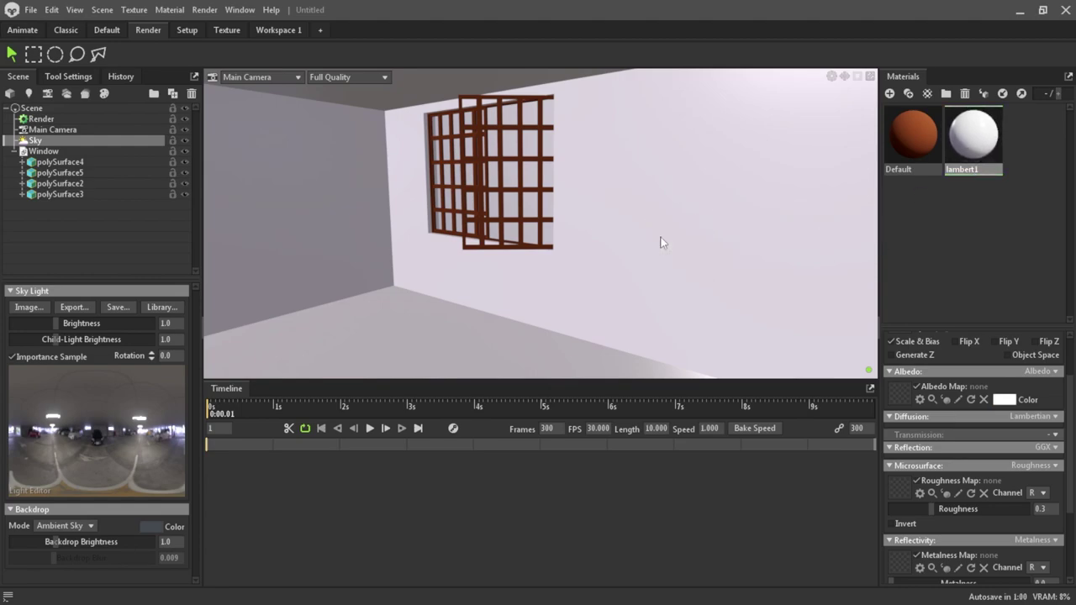
scroll(951, 371, "up", 1)
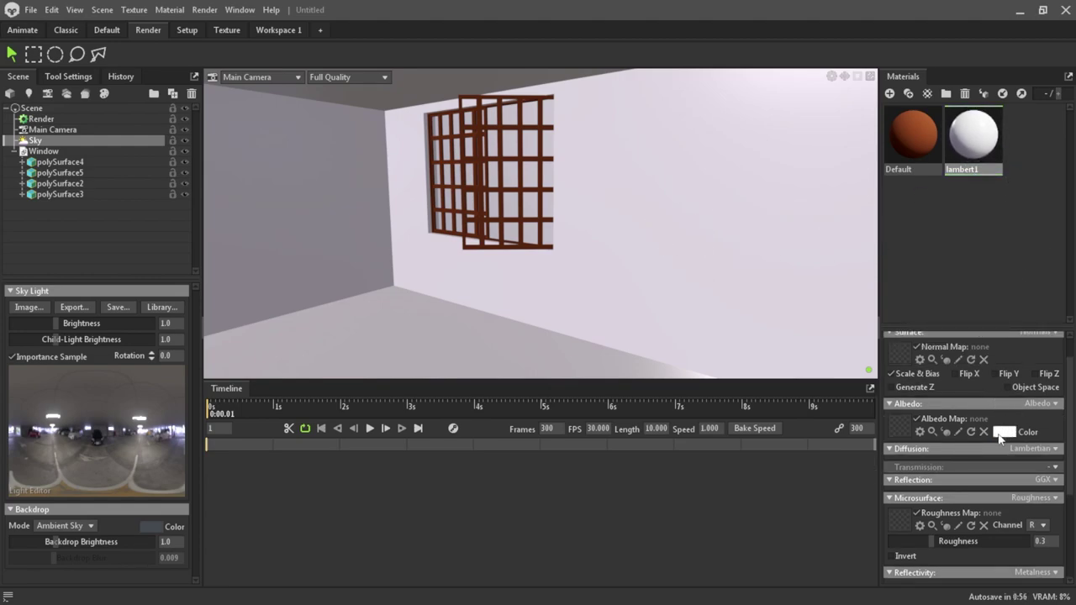
left_click(1003, 432)
mouse_move(446, 229)
left_mouse_down()
mouse_move(426, 210)
mouse_move(395, 208)
mouse_move(405, 204)
left_mouse_up()
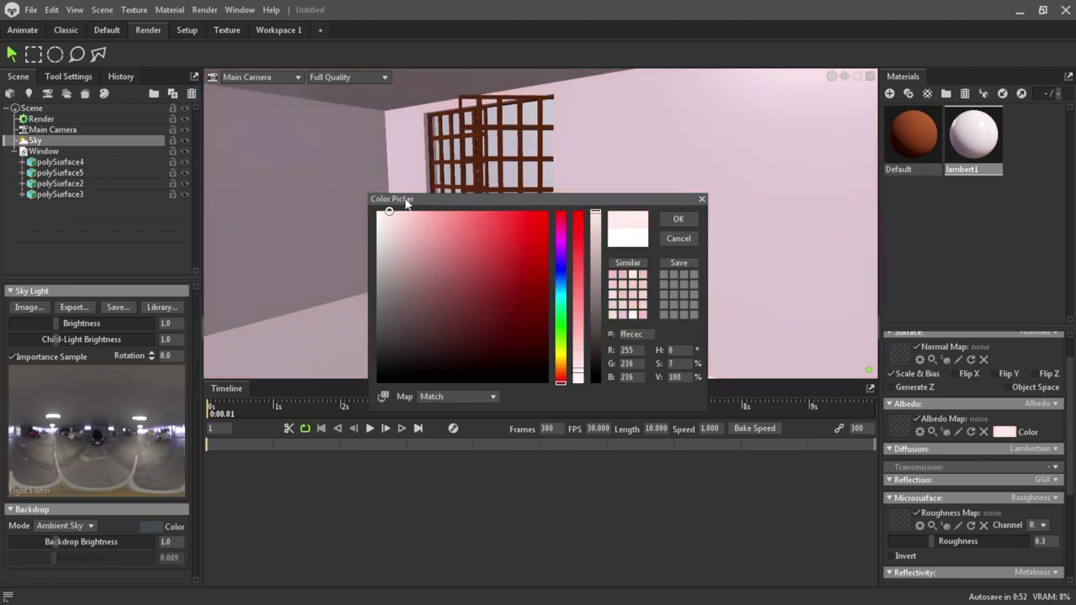
left_click(676, 220)
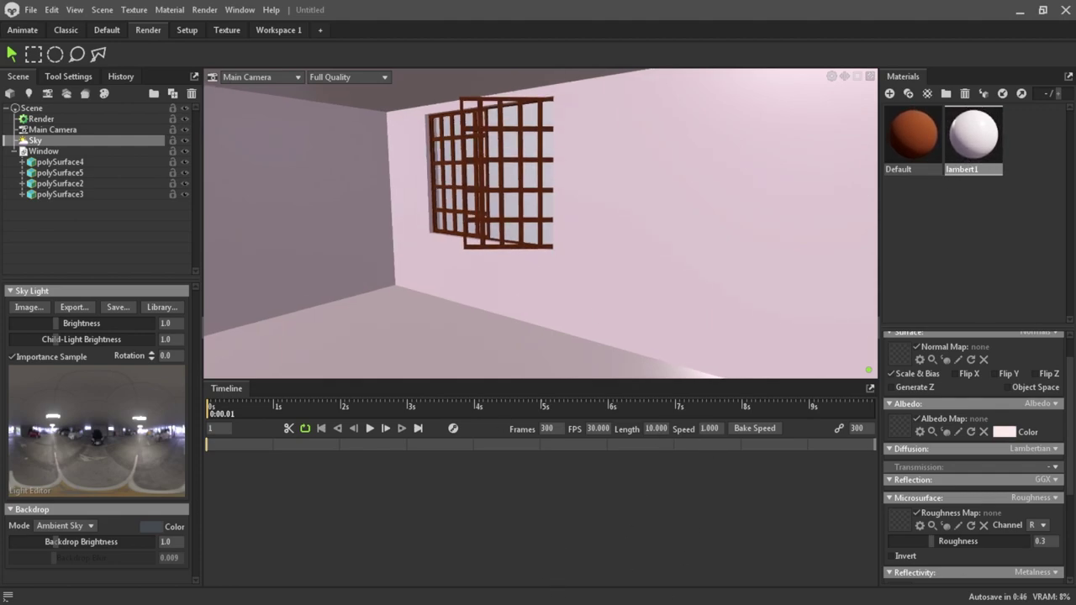
- Set the sky light's brightness to 0.0 and add a spot light shining through the window into the room
scroll(625, 225, "down", 5)
left_click_drag(625, 223, 582, 225)
scroll(712, 255, "down", 3)
scroll(618, 267, "up", 3)
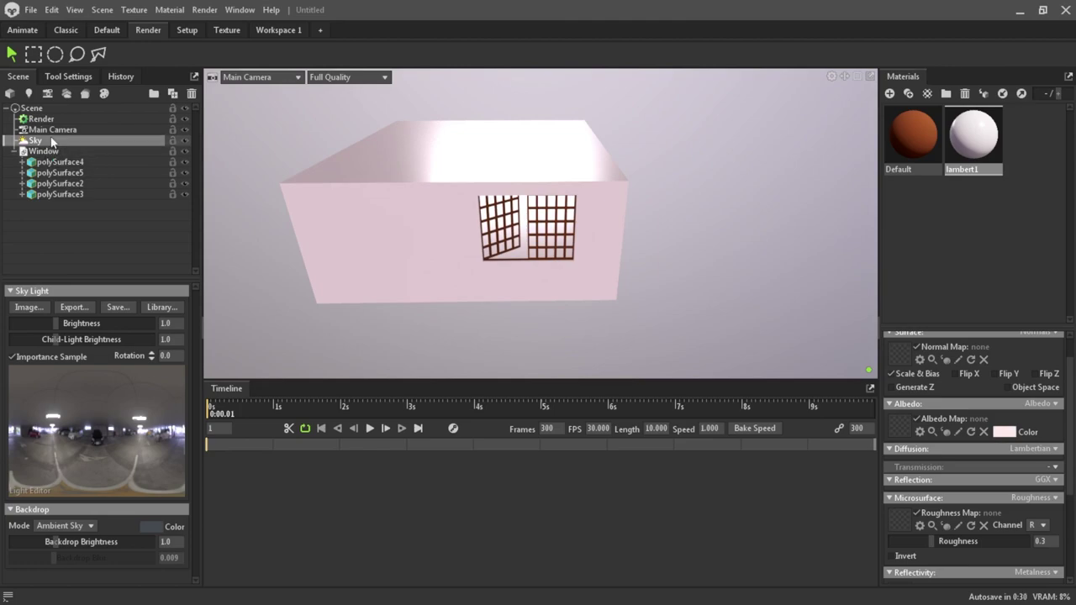
left_click_drag(48, 329, 3, 328)
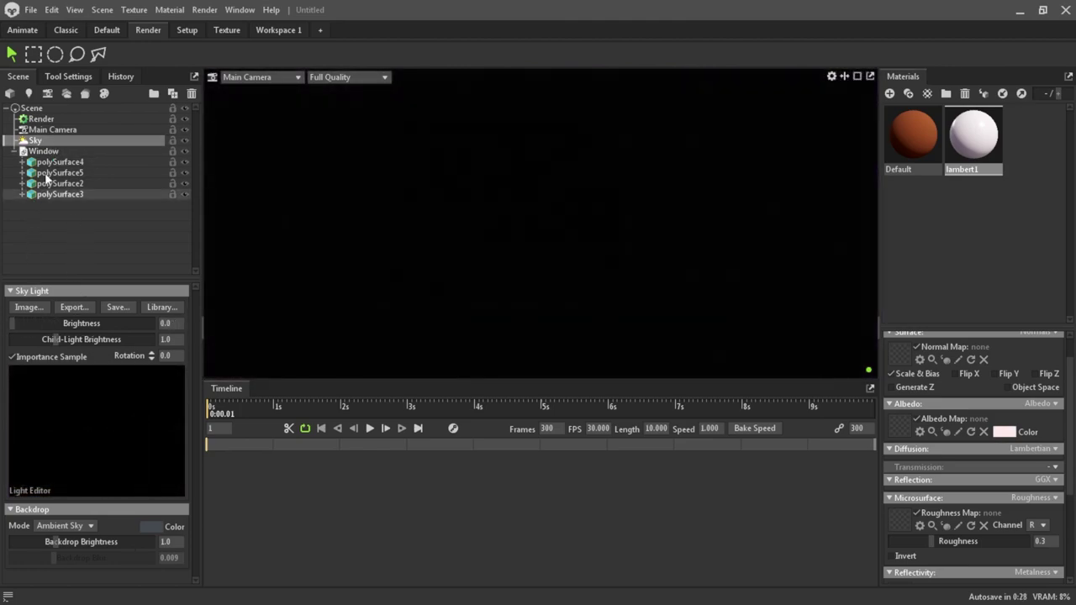
left_click(29, 94)
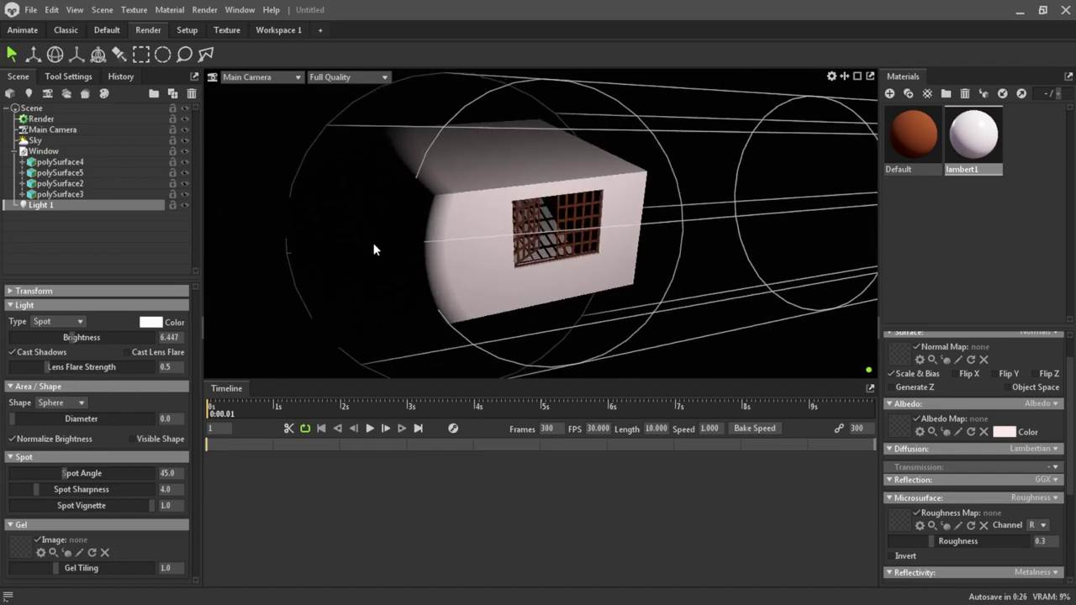
left_click_drag(628, 198, 647, 226)
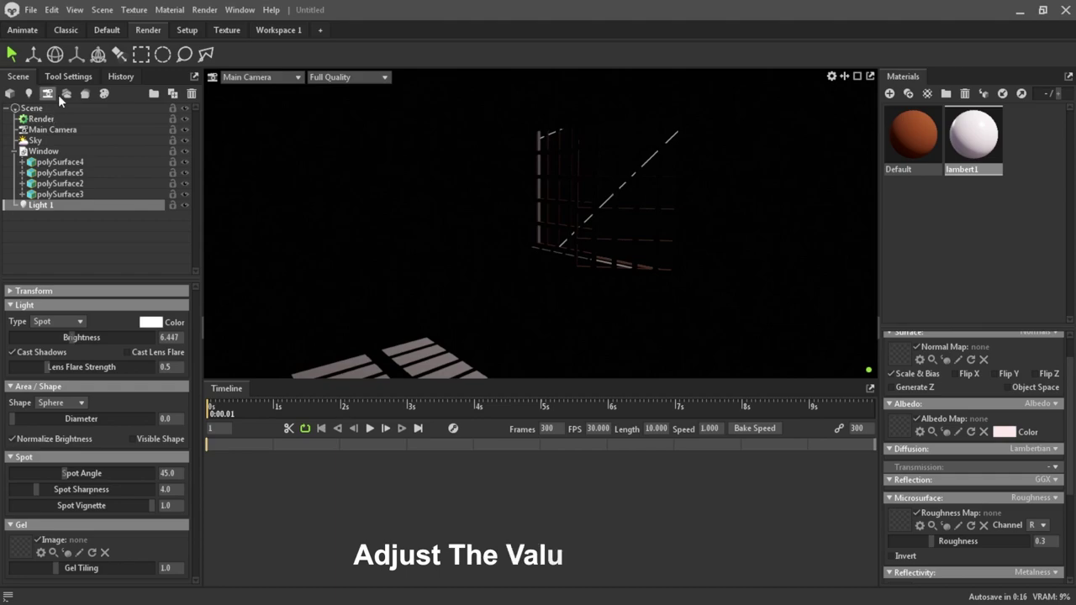
- Add fog to the scene with distance 952.3, max opacity 0.08, dispersion 0.928 and lights illumination 0.456
left_click(67, 94)
left_click_drag(561, 283, 434, 287)
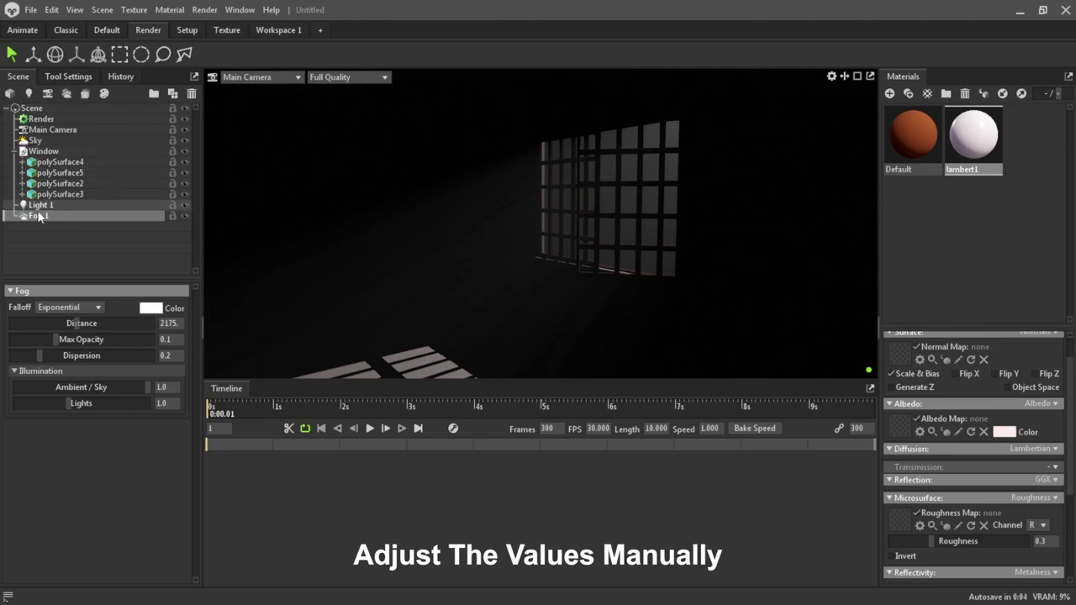
left_click_drag(550, 250, 529, 229)
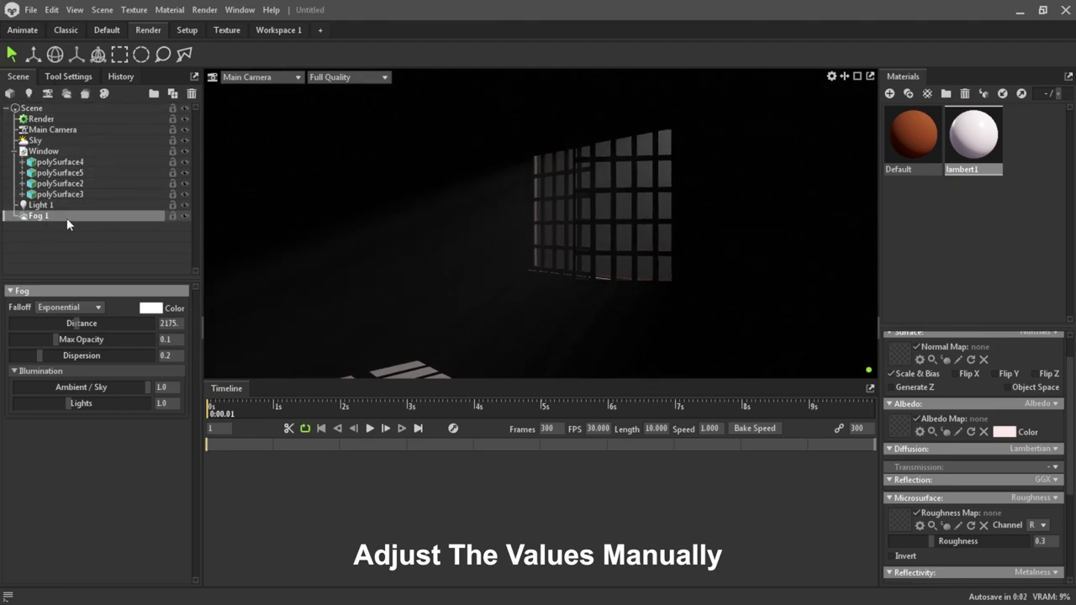
left_click_drag(74, 323, 51, 340)
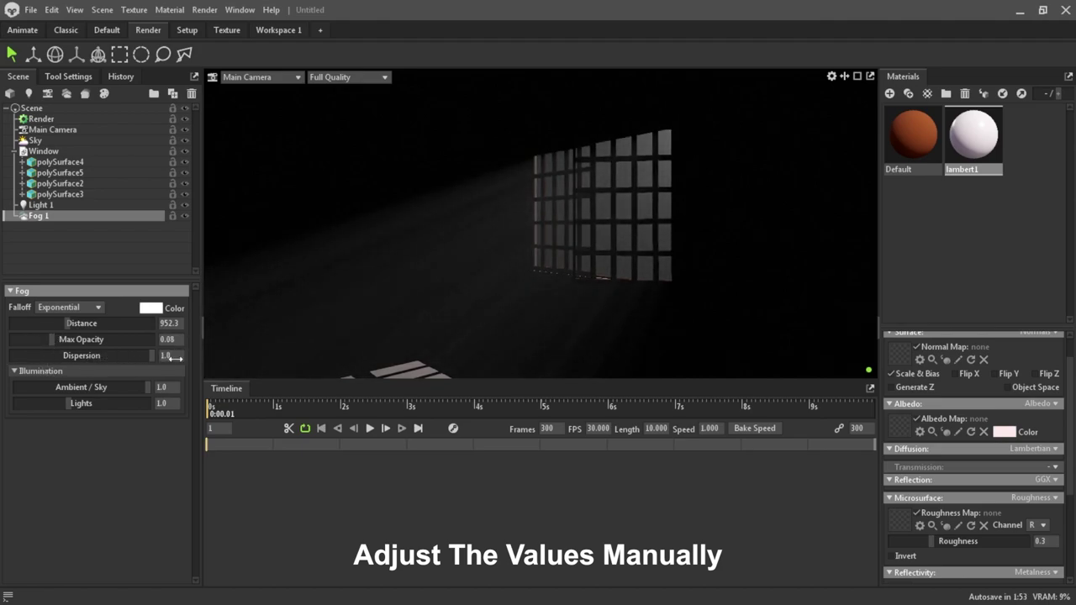
mouse_move(531, 289)
left_mouse_down()
mouse_move(344, 336)
mouse_move(396, 300)
mouse_move(389, 263)
mouse_move(474, 264)
mouse_move(627, 233)
mouse_move(762, 253)
mouse_move(762, 264)
mouse_move(538, 279)
left_mouse_up()
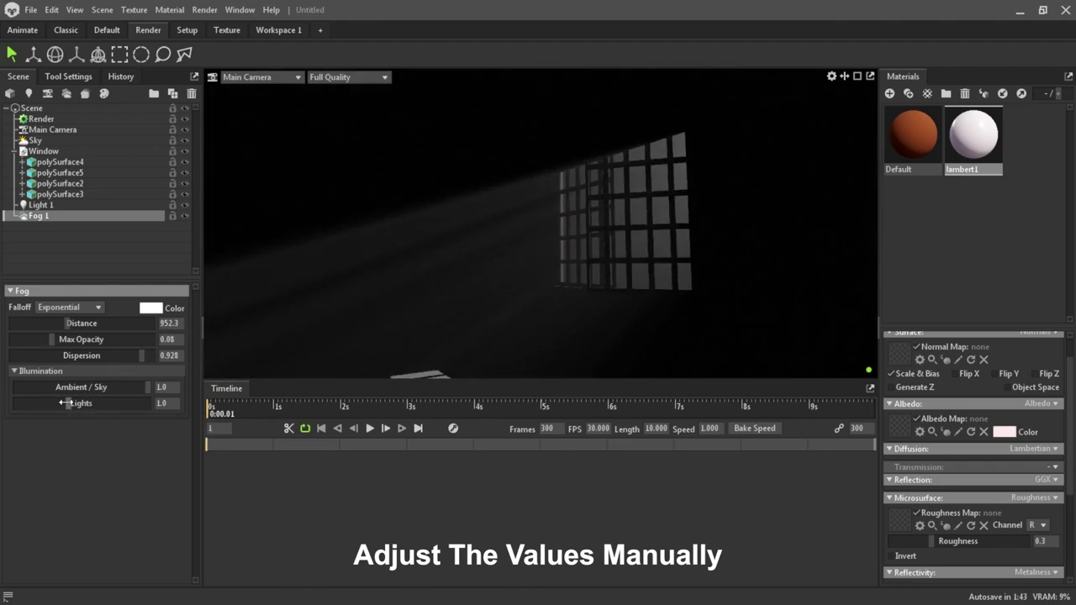
left_click_drag(64, 403, 49, 404)
left_click_drag(458, 311, 499, 323)
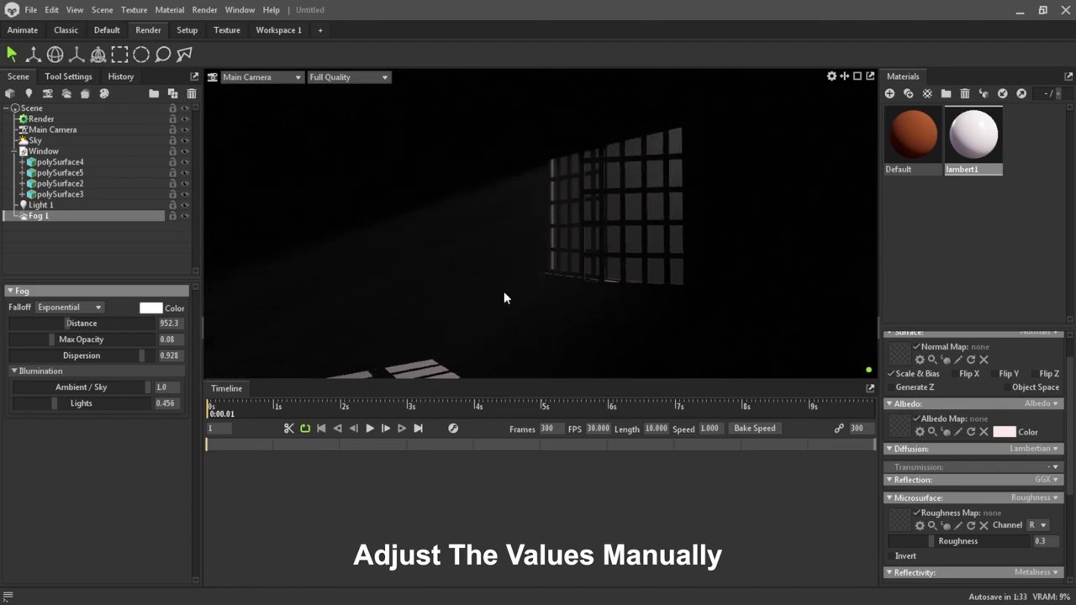
- Raise the sky light's brightness slightly above zero to faintly light the room
left_click(35, 141)
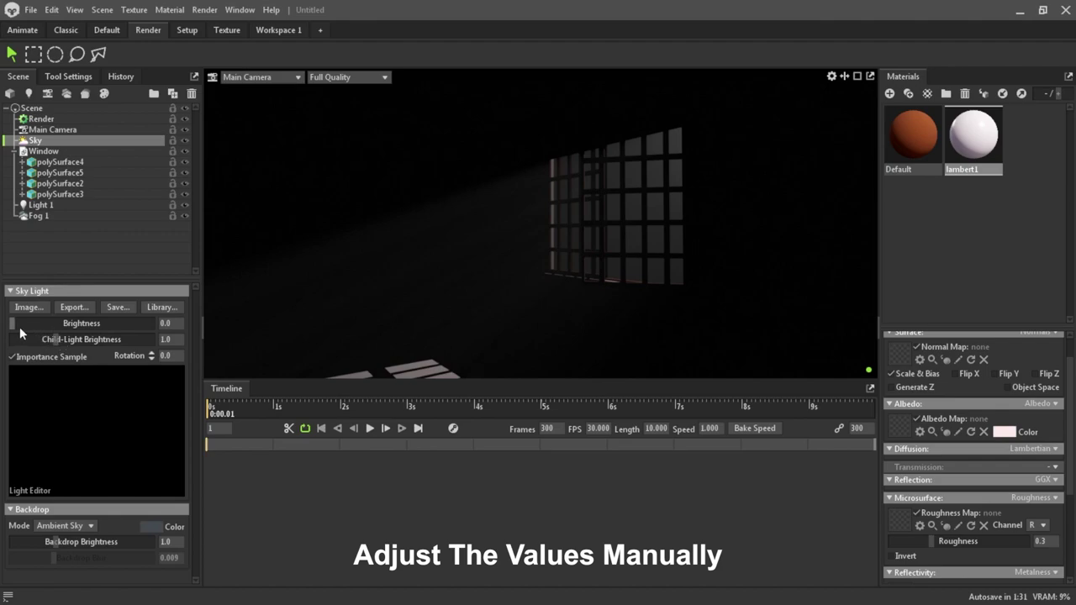
left_click_drag(19, 323, 22, 323)
left_click_drag(599, 179, 531, 184)
- Set the color of Light 1 to light blue, afd2ff
left_click(89, 204)
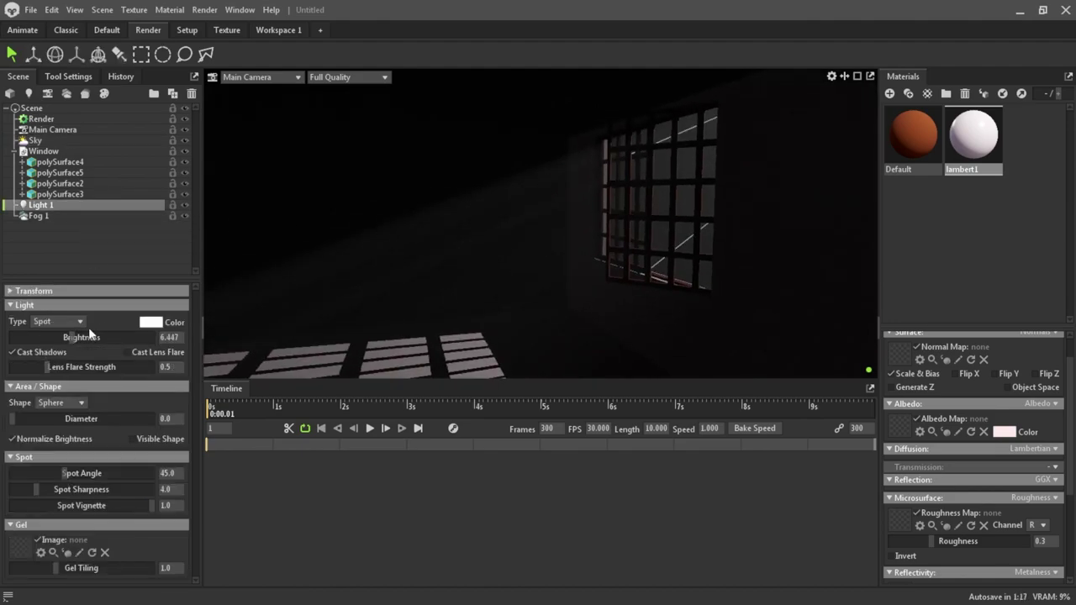
left_click(149, 322)
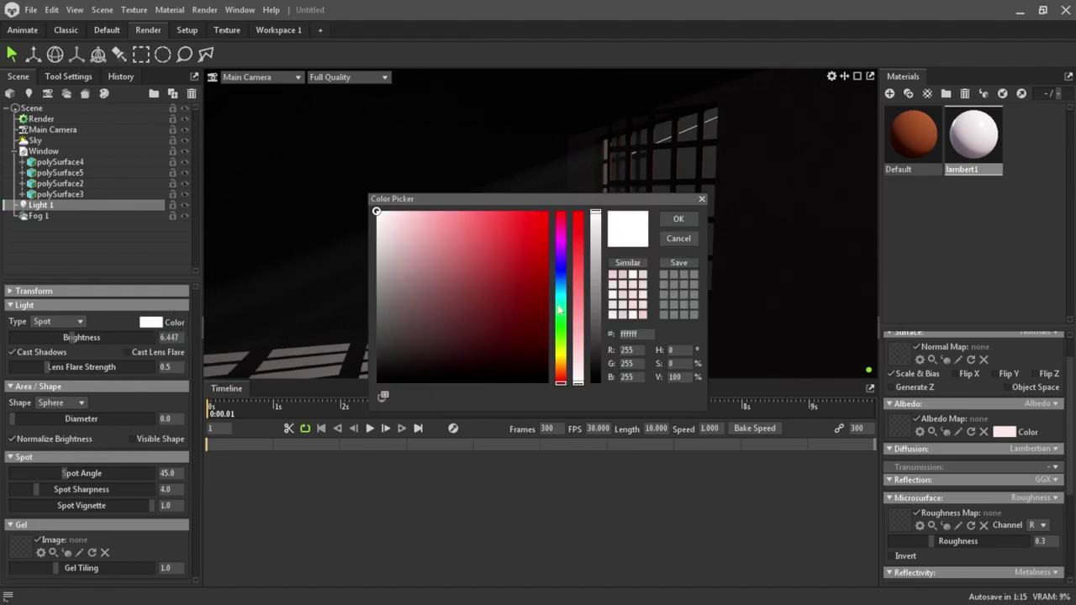
mouse_move(557, 358)
left_mouse_down()
mouse_move(557, 372)
mouse_move(558, 360)
left_mouse_up()
left_click(469, 213)
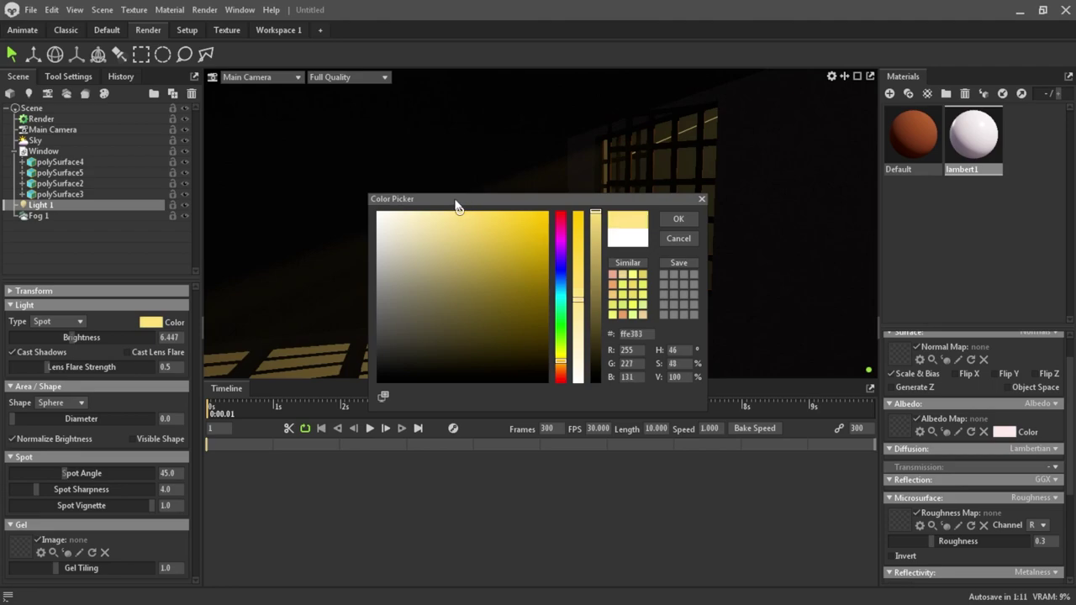
left_click_drag(459, 206, 420, 199)
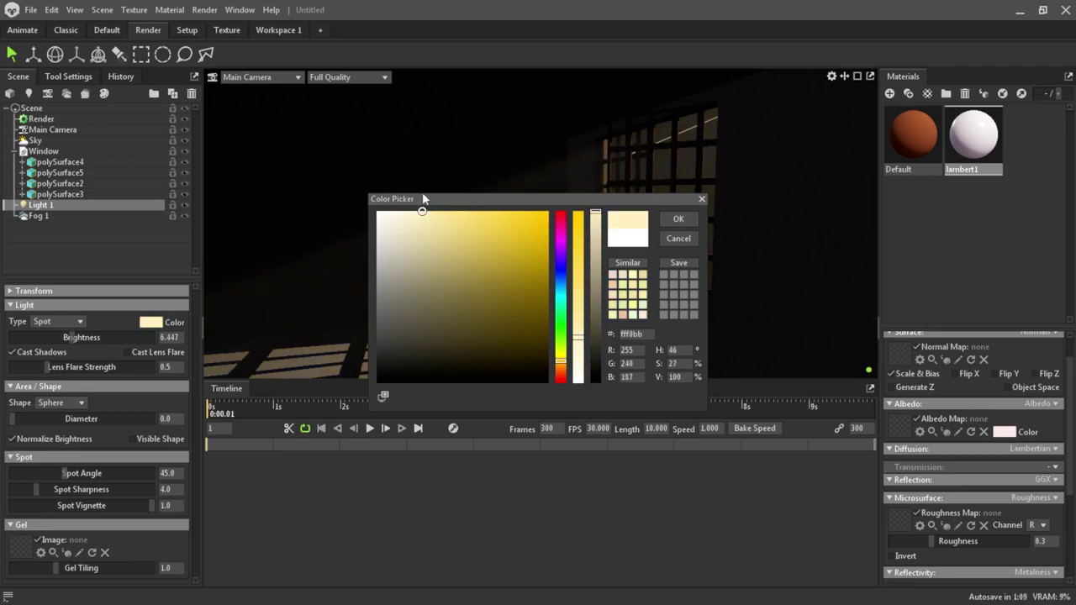
left_click_drag(560, 324, 564, 286)
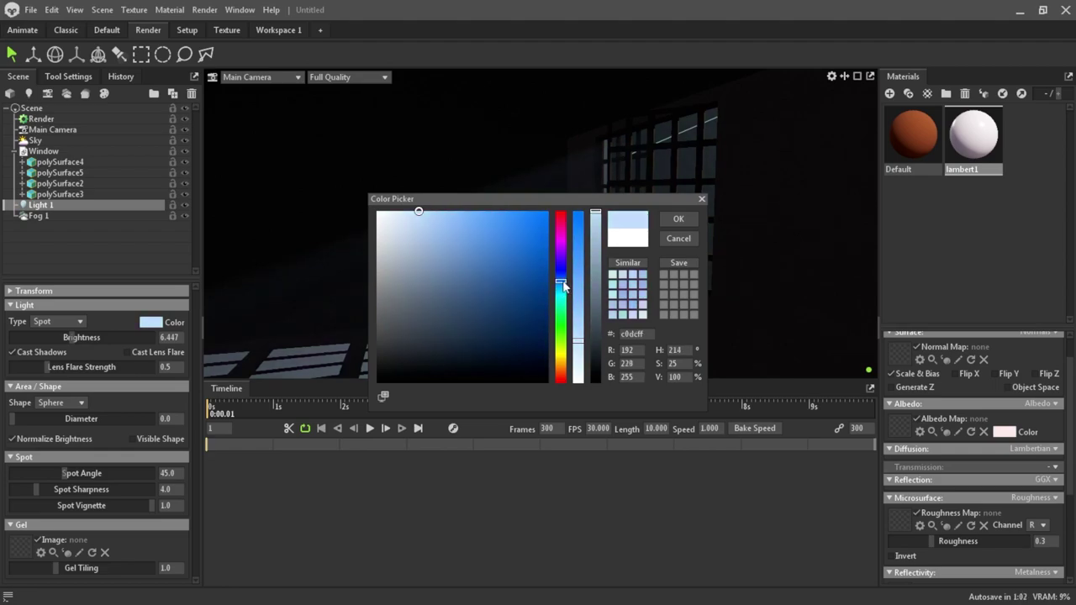
mouse_move(502, 242)
left_mouse_down()
mouse_move(492, 213)
mouse_move(420, 204)
mouse_move(423, 188)
mouse_move(429, 212)
left_mouse_up()
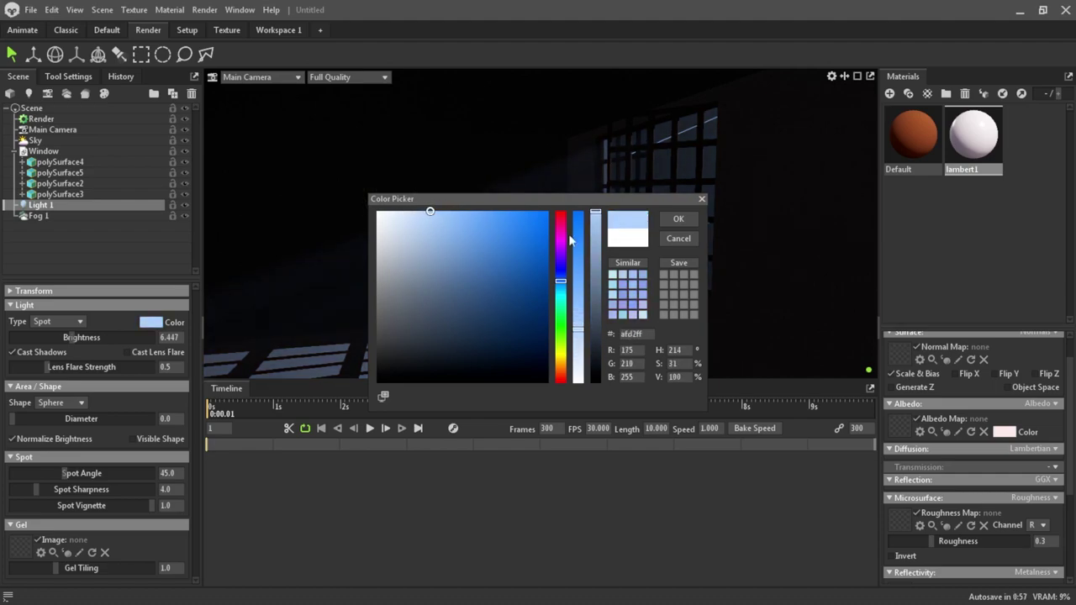
left_click(678, 218)
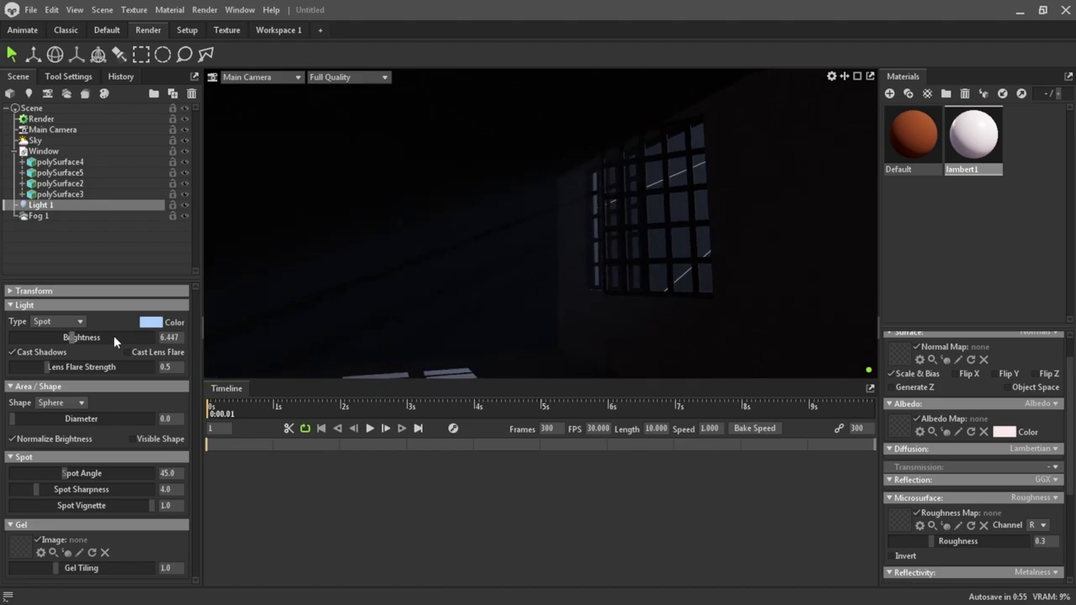
- Set Light 1's brightness to 6.995, lens flare strength to 1.048, spot angle to 31.73, spot sharpness to 16.01 and spot vignette to 0.659
left_click_drag(74, 334, 77, 333)
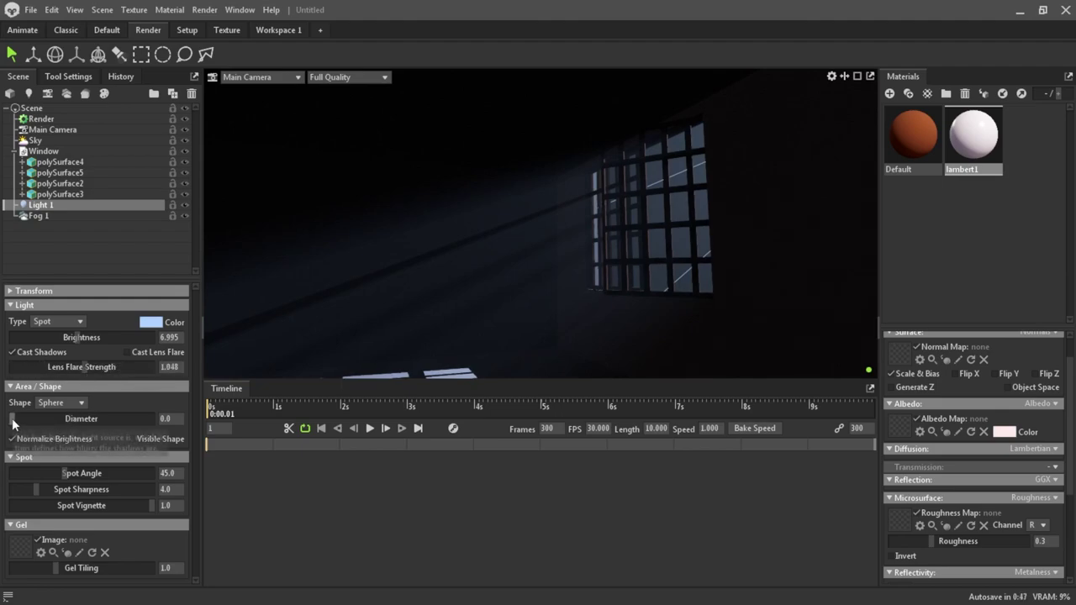
mouse_move(14, 419)
left_mouse_down()
mouse_move(118, 418)
mouse_move(3, 419)
left_mouse_up()
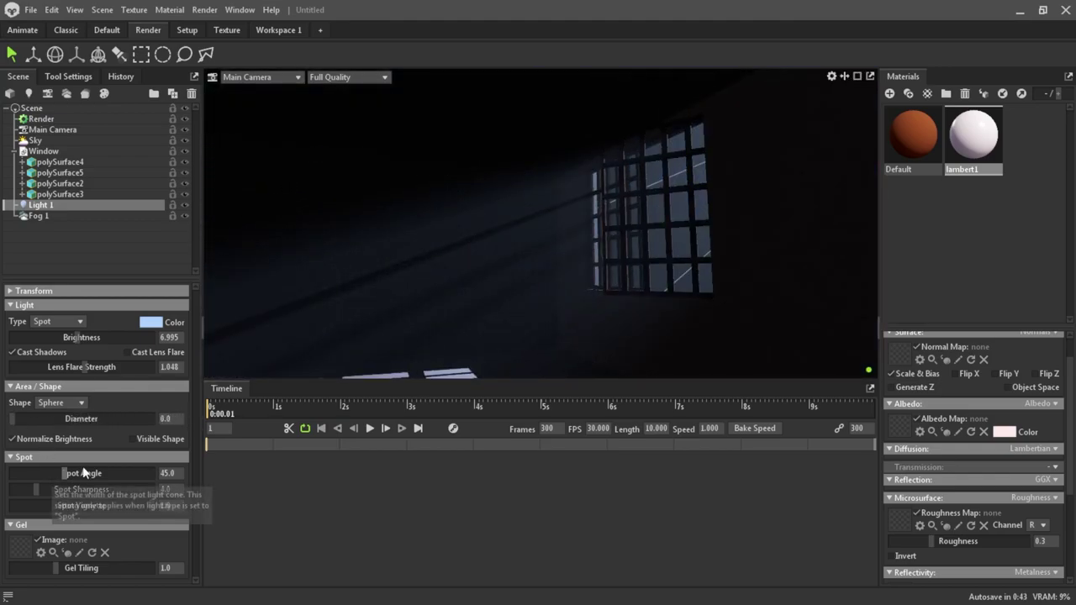
mouse_move(59, 477)
left_mouse_down()
mouse_move(31, 475)
mouse_move(49, 475)
left_mouse_up()
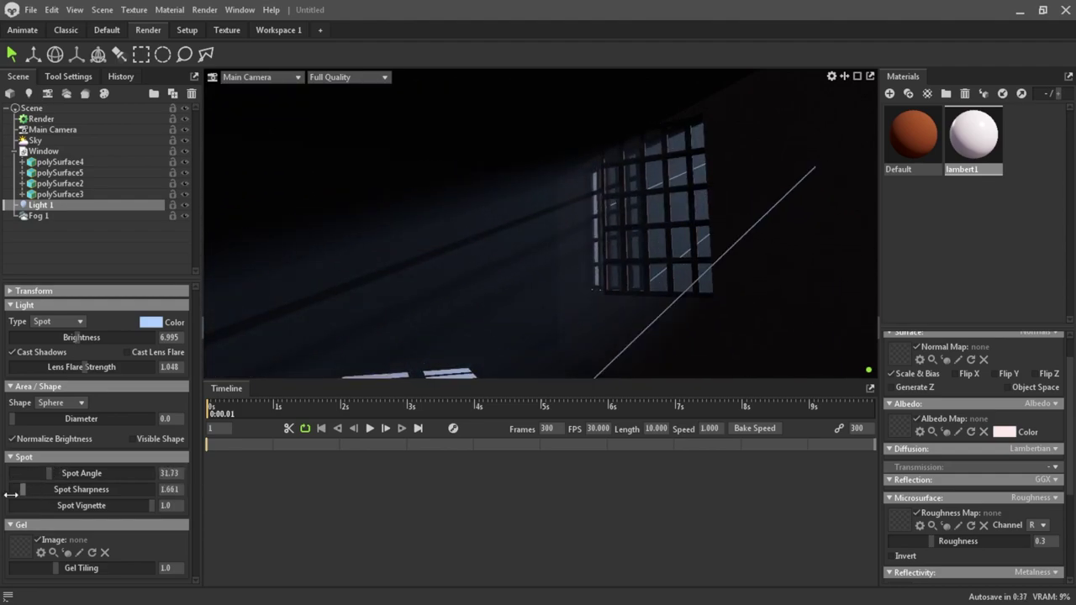
left_click_drag(152, 505, 141, 504)
left_click_drag(637, 272, 751, 288)
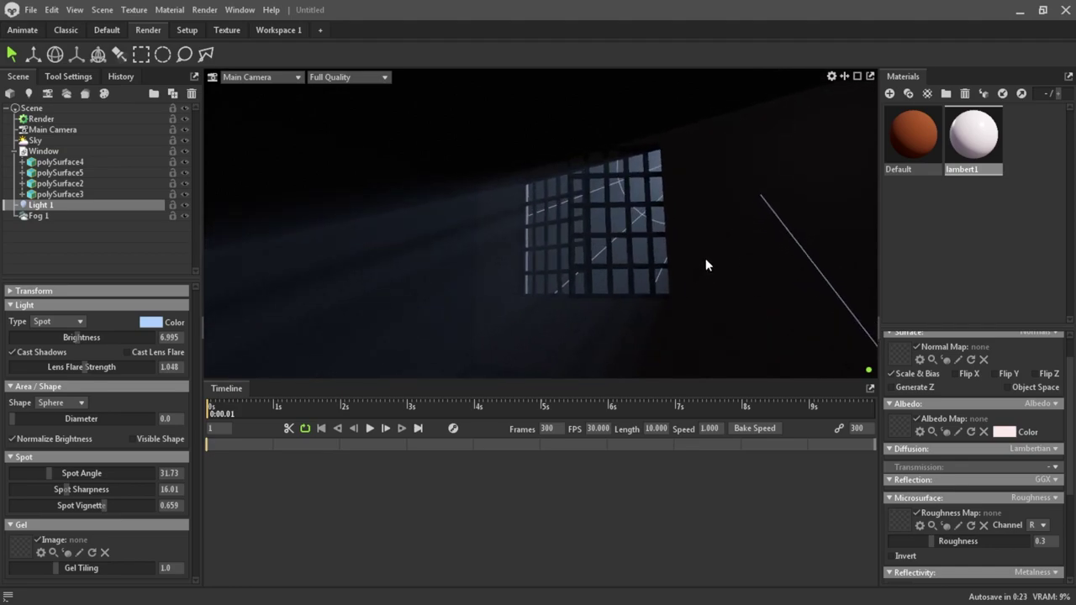
left_click_drag(545, 223, 630, 188)
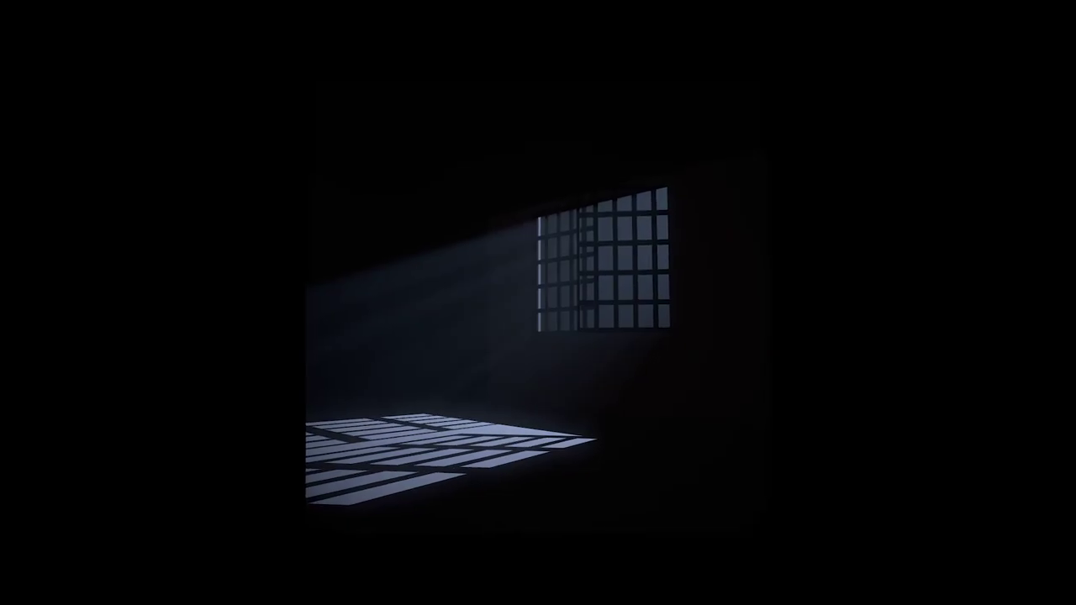